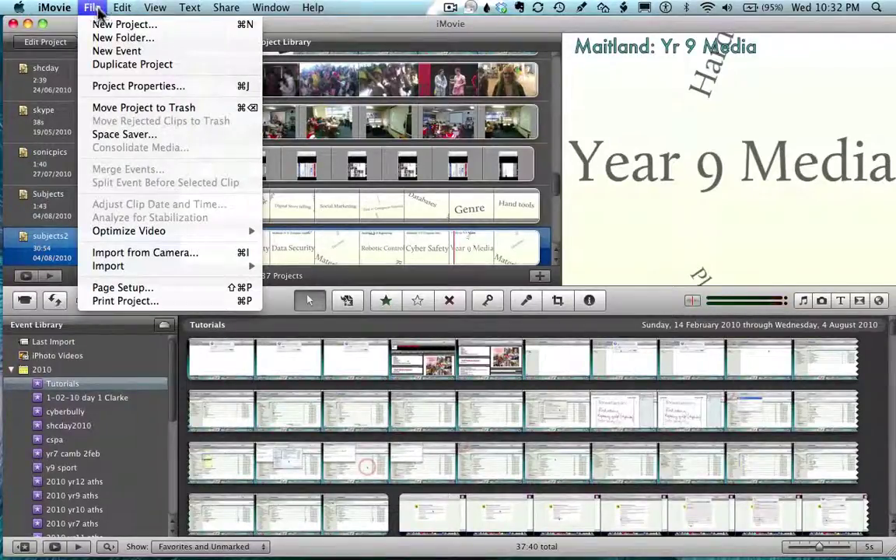
- Create a new iMovie project named 'practice' using the iPhone (3:2) aspect ratio
click(135, 24)
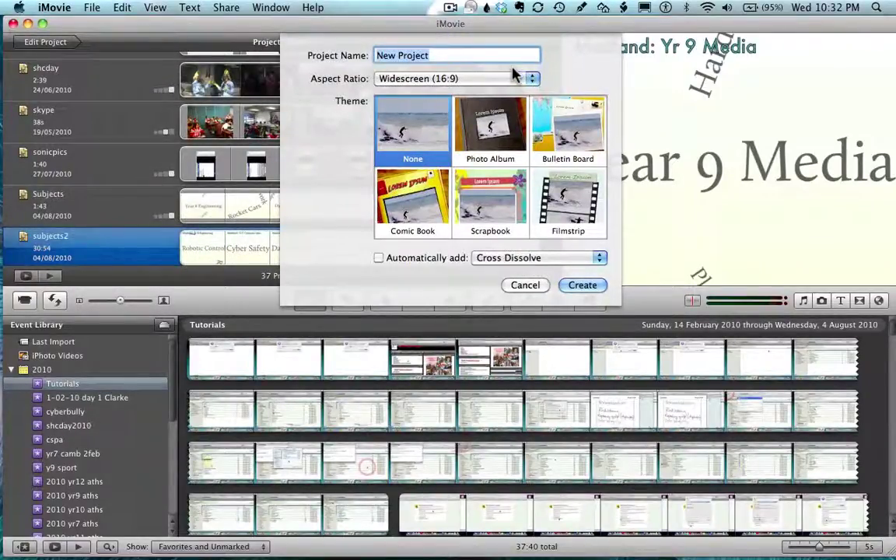
text(practice)
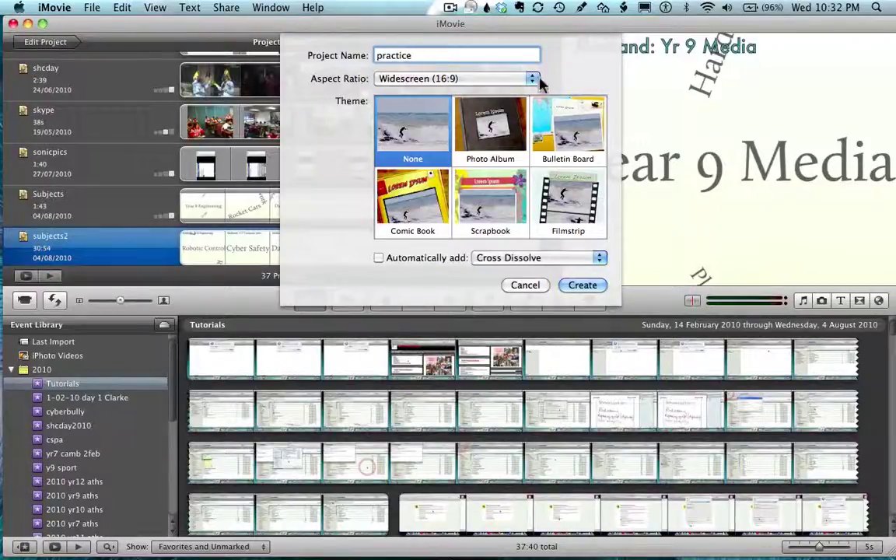
click(537, 78)
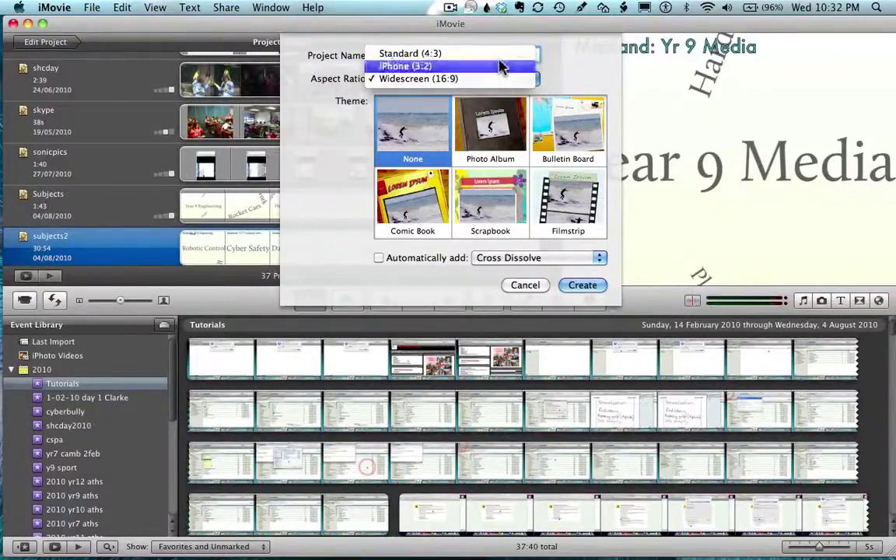
click(502, 66)
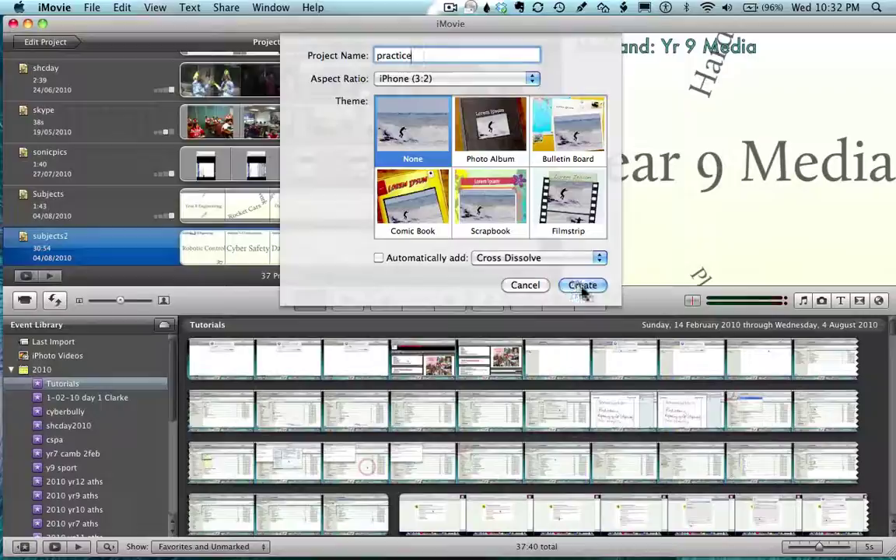
click(537, 284)
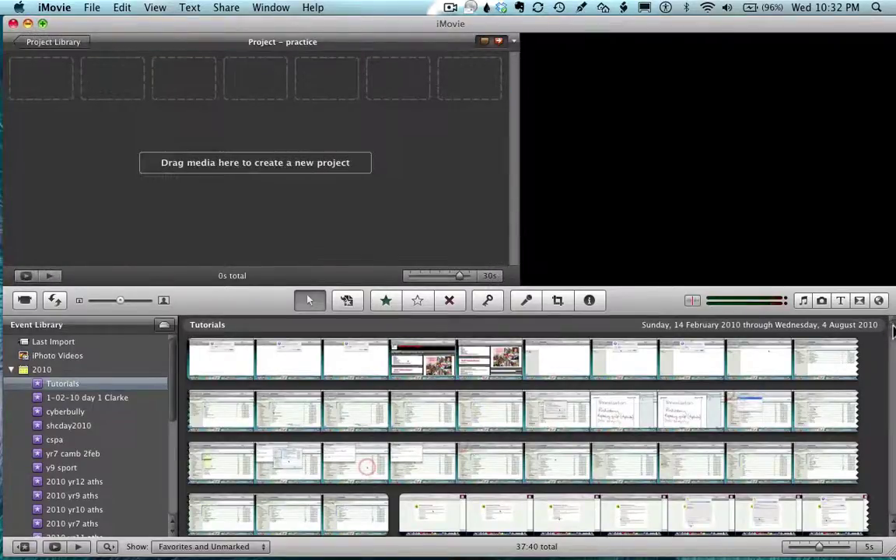
- Add the 1:04 game clip from iPhoto Videos to the project and zoom the timeline to 2s
scroll(893, 331, down, 5)
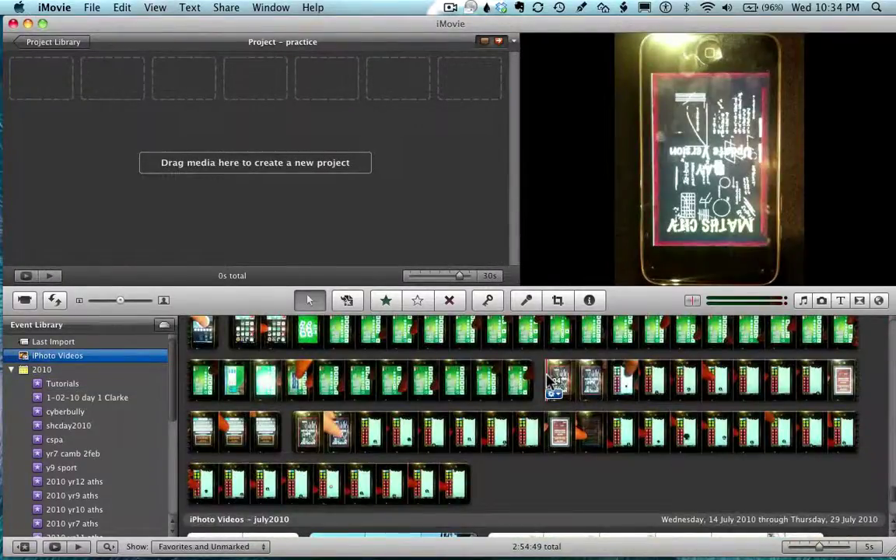
drag(549, 382, 478, 490)
scroll(464, 497, down, 2)
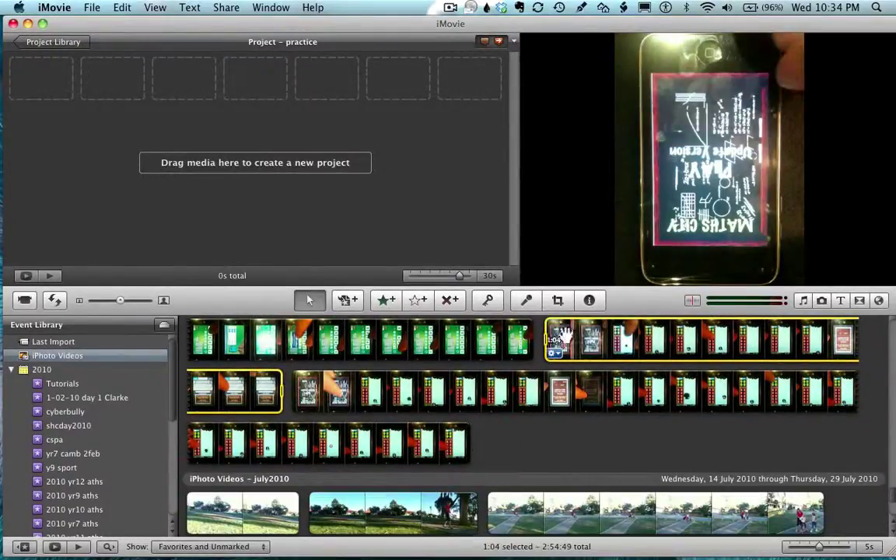
drag(572, 336, 122, 94)
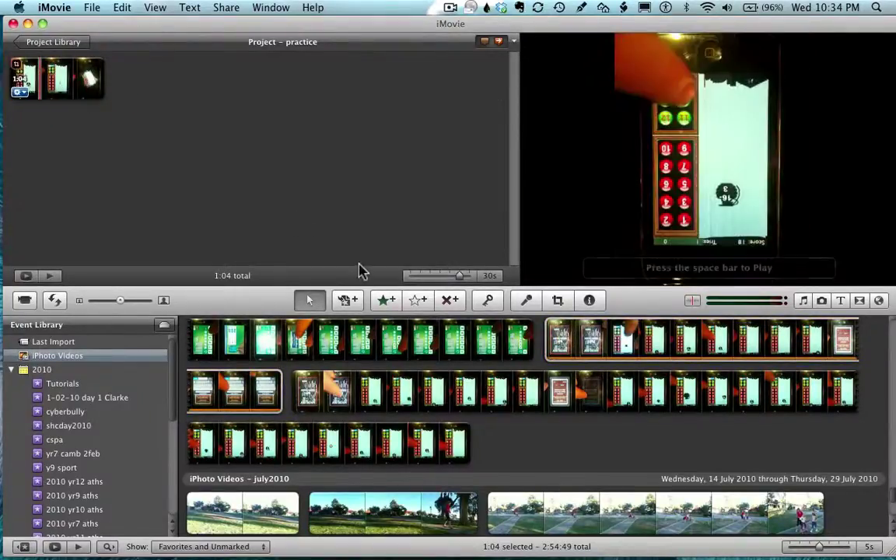
drag(462, 280, 432, 280)
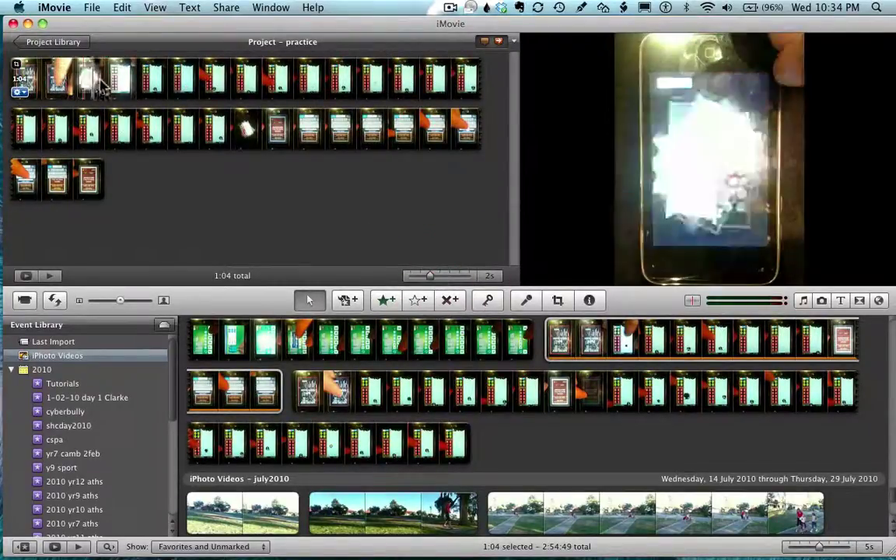
click(19, 92)
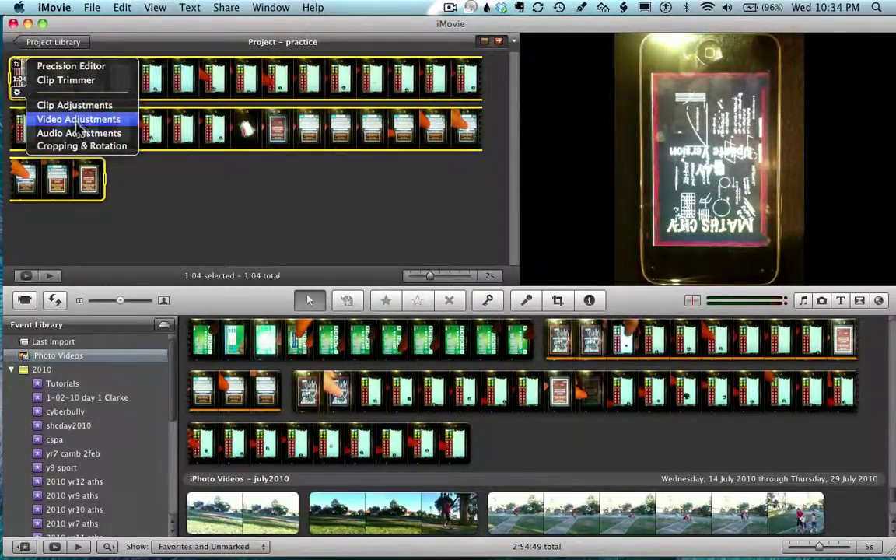
- Use Cropping & Rotation to turn the game clip 90° clockwise
click(77, 147)
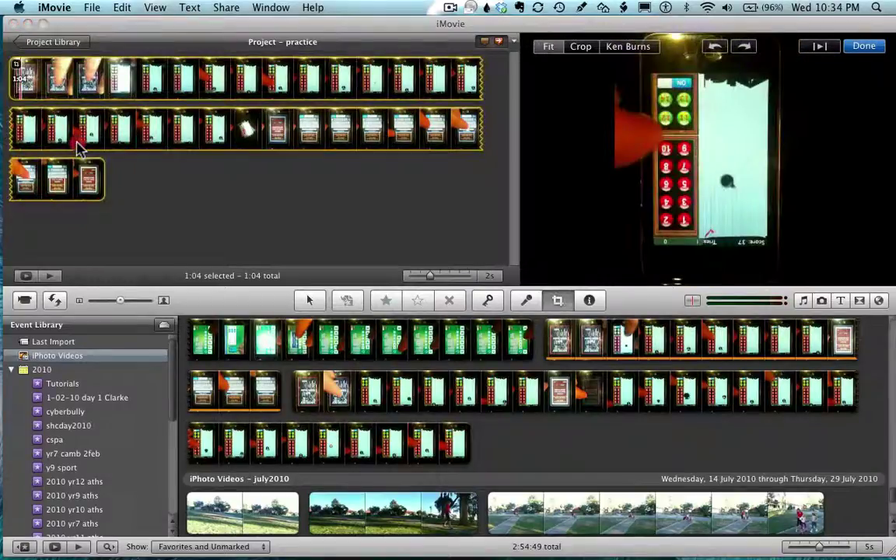
click(465, 125)
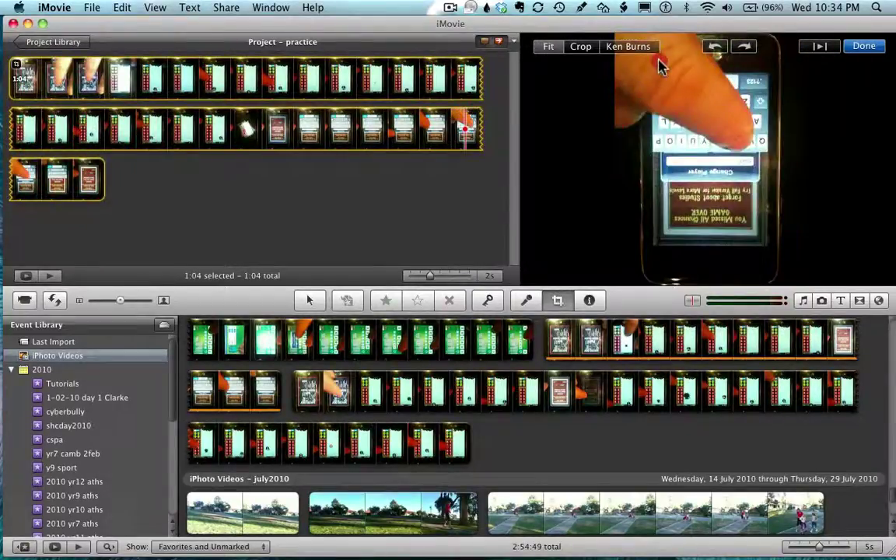
click(745, 50)
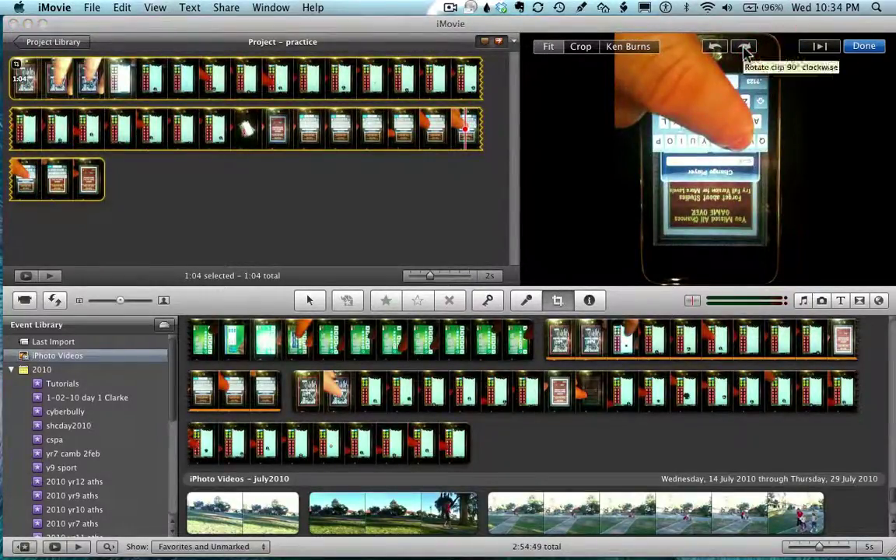
click(745, 48)
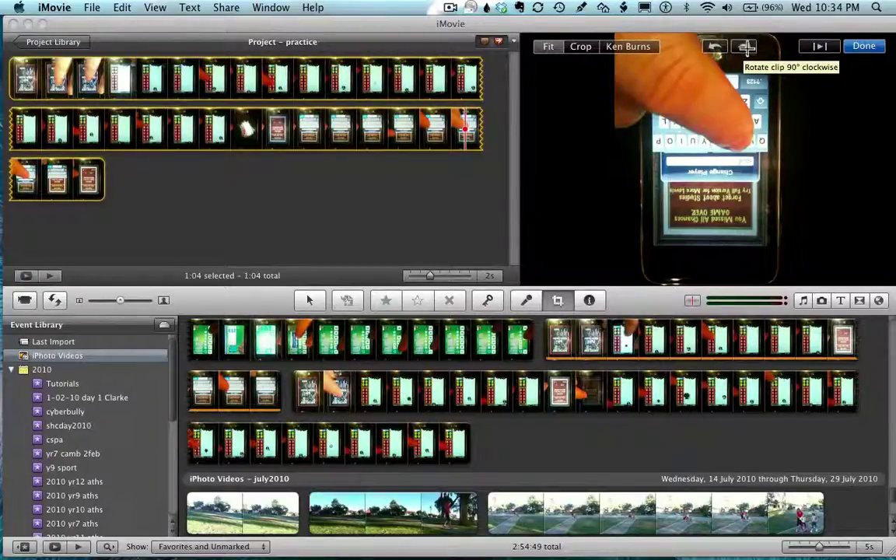
click(747, 49)
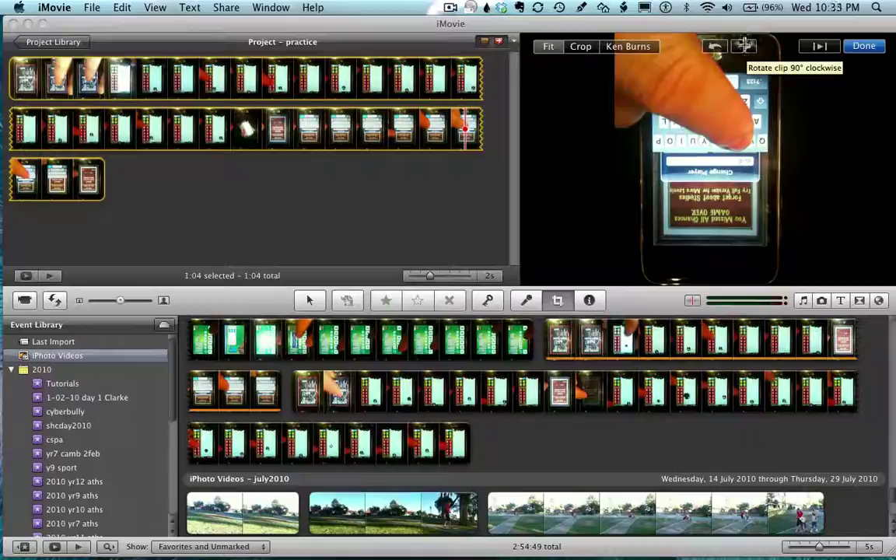
click(746, 47)
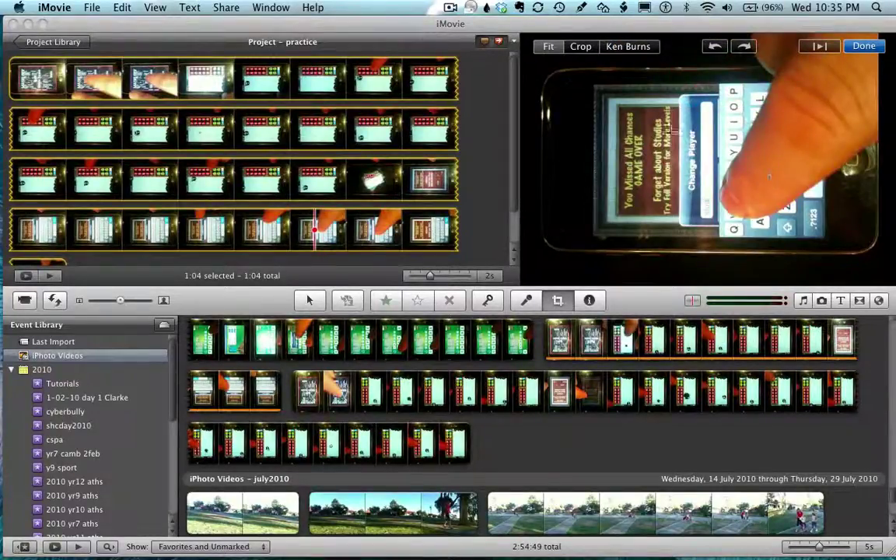
- Crop the clip tightly around the phone's game screen and apply the crop
click(581, 47)
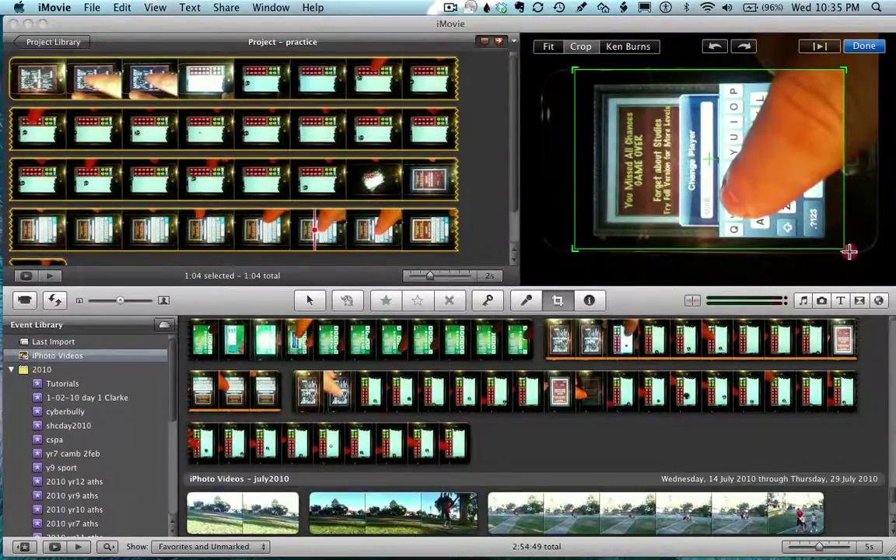
drag(849, 251, 837, 247)
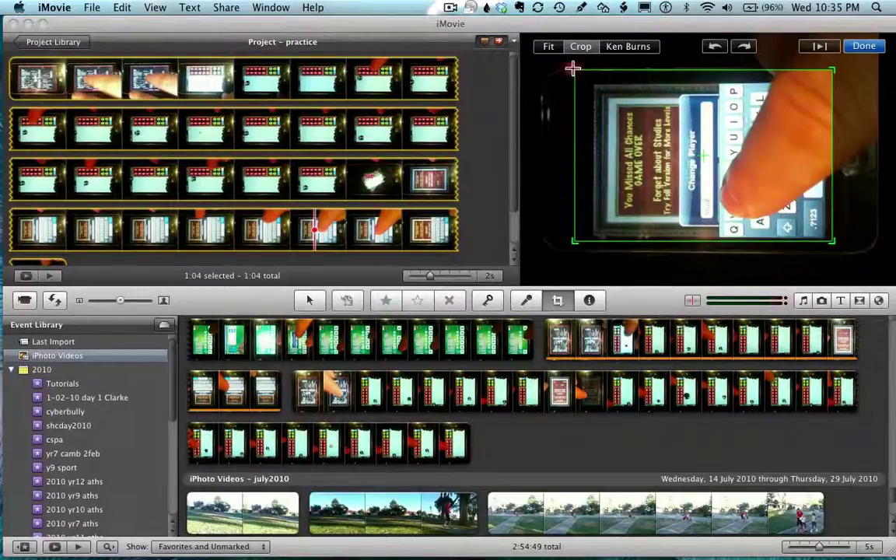
drag(572, 69, 592, 76)
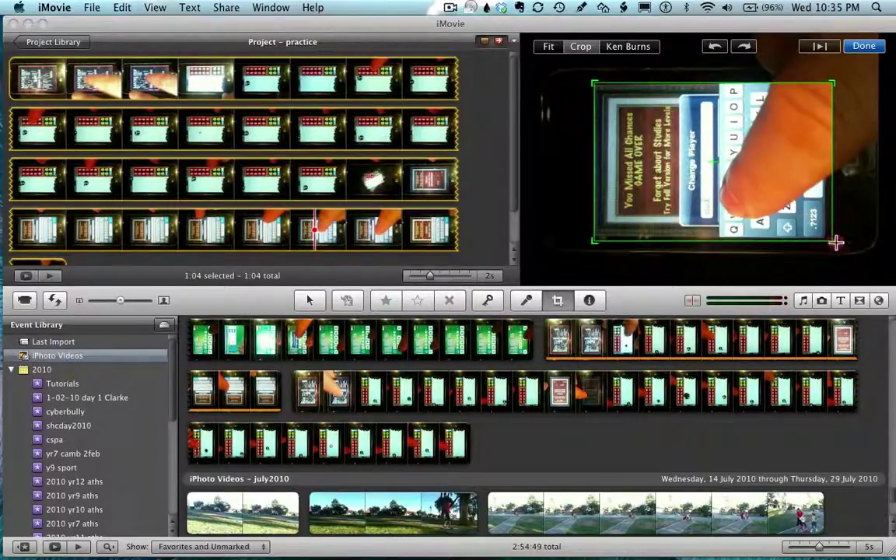
drag(836, 243, 831, 240)
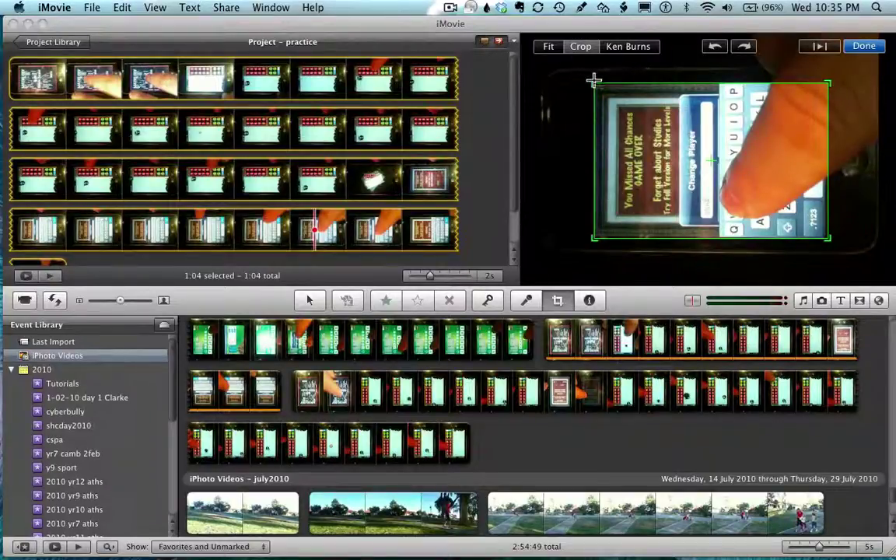
click(864, 46)
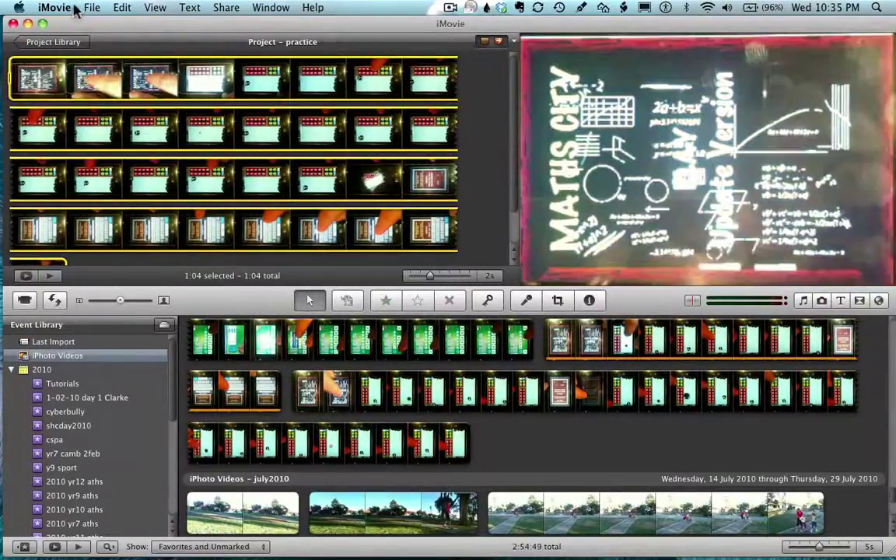
- Export the movie at Large (808x540) size as practice.m4v on the Desktop
click(226, 8)
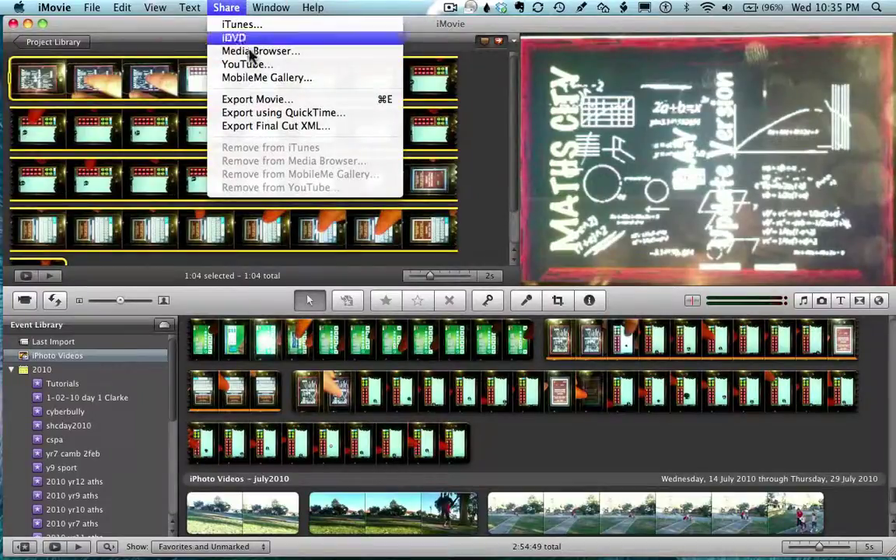
click(268, 101)
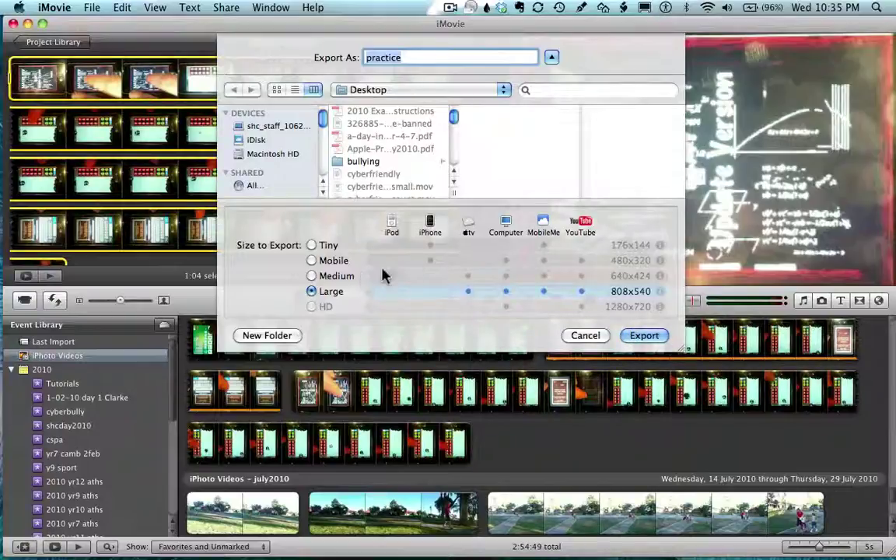
click(642, 337)
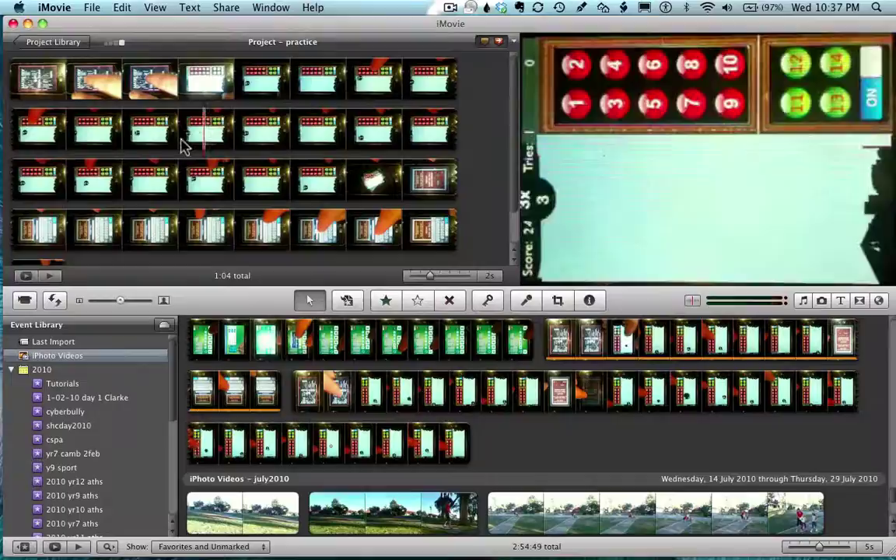
- Select the project clip, then quit iMovie
click(191, 142)
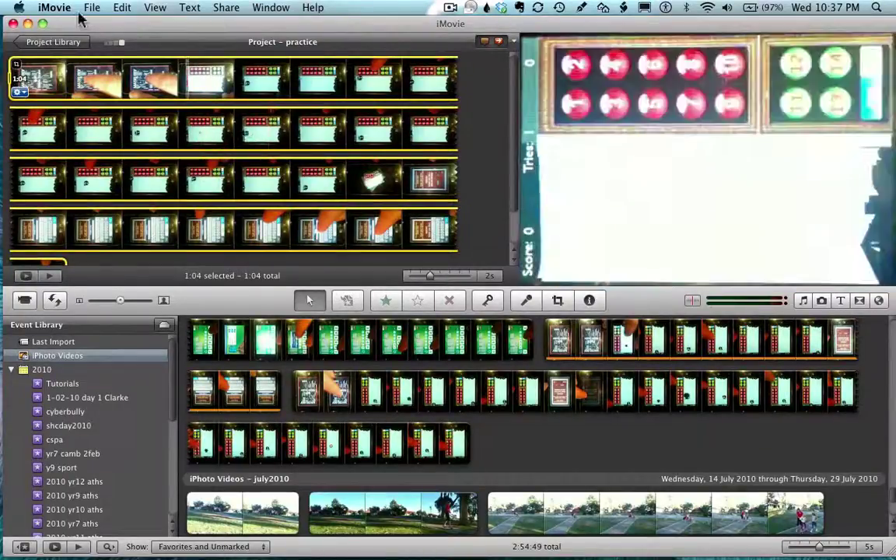
click(54, 8)
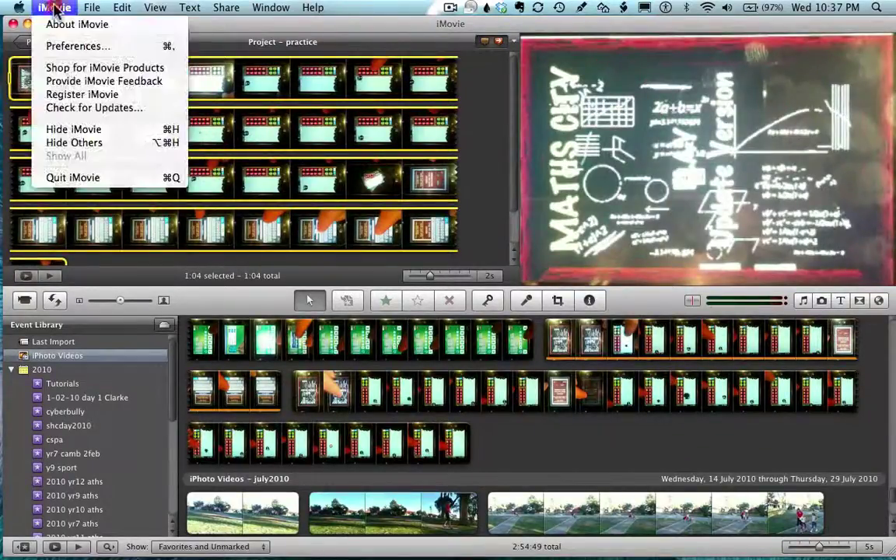
click(72, 178)
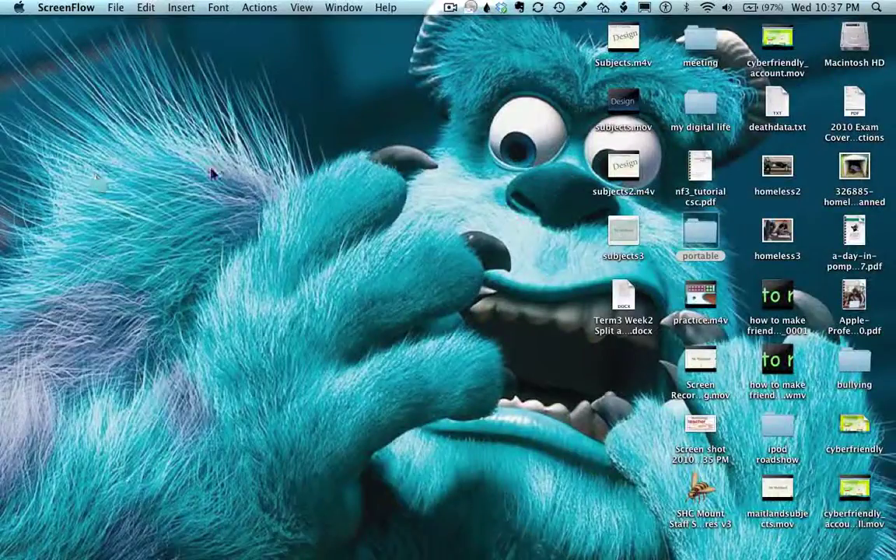
- Preview practice.m4v in Quick Look, pause the playback and close the preview
click(706, 300)
key(space)
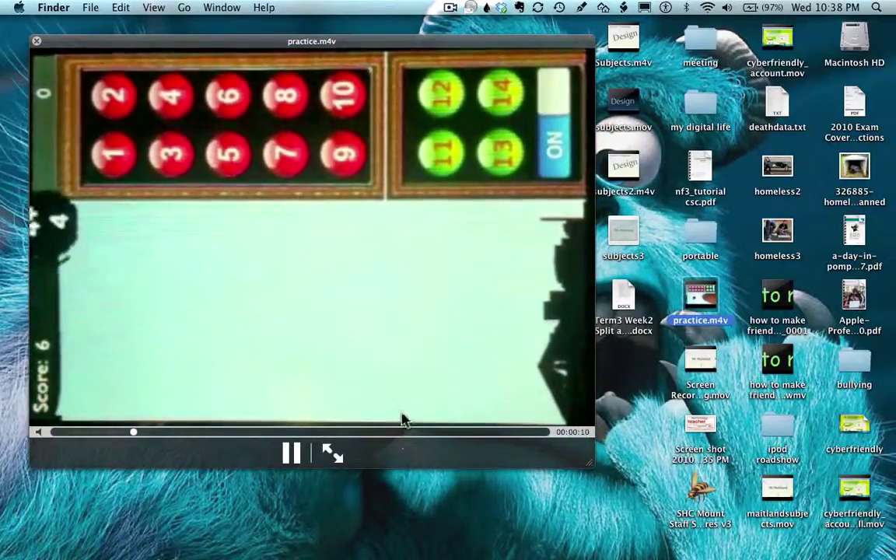
click(291, 452)
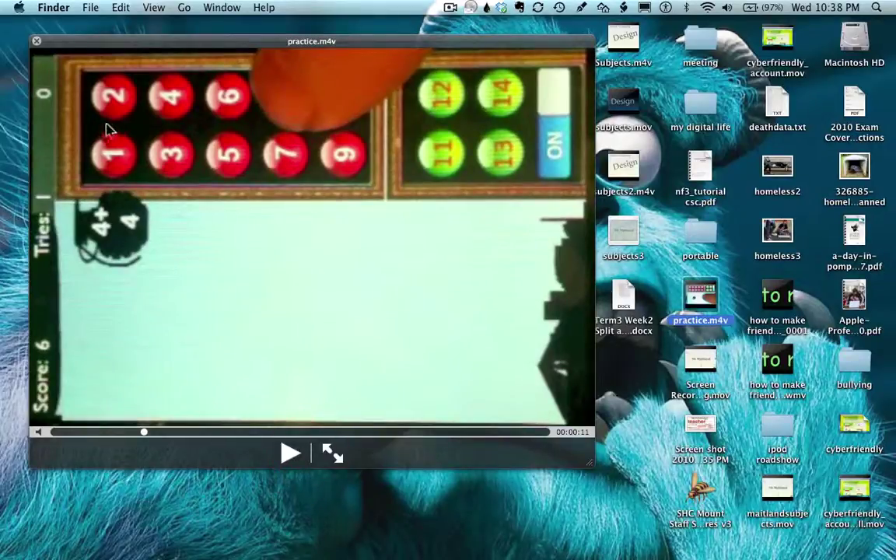
click(37, 41)
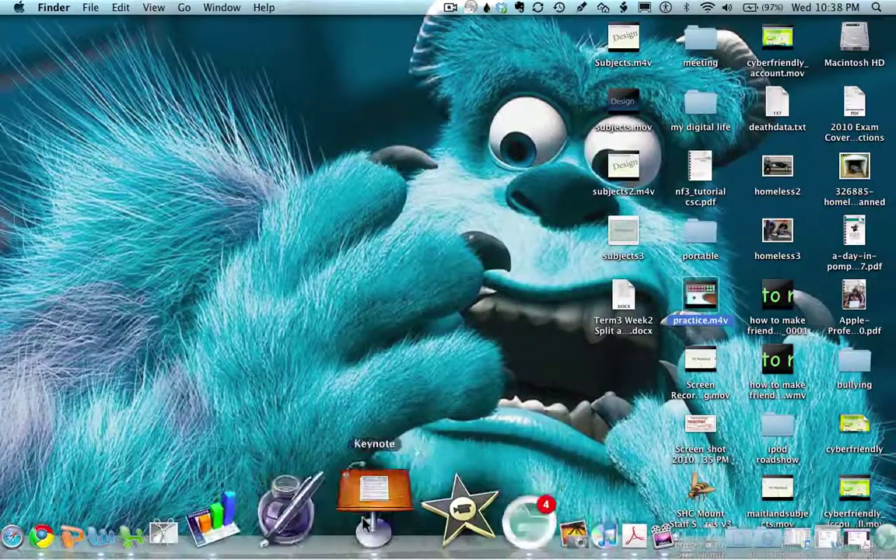
- Launch Keynote and open the recent presentation 'maitland ipod roadshow'
click(365, 486)
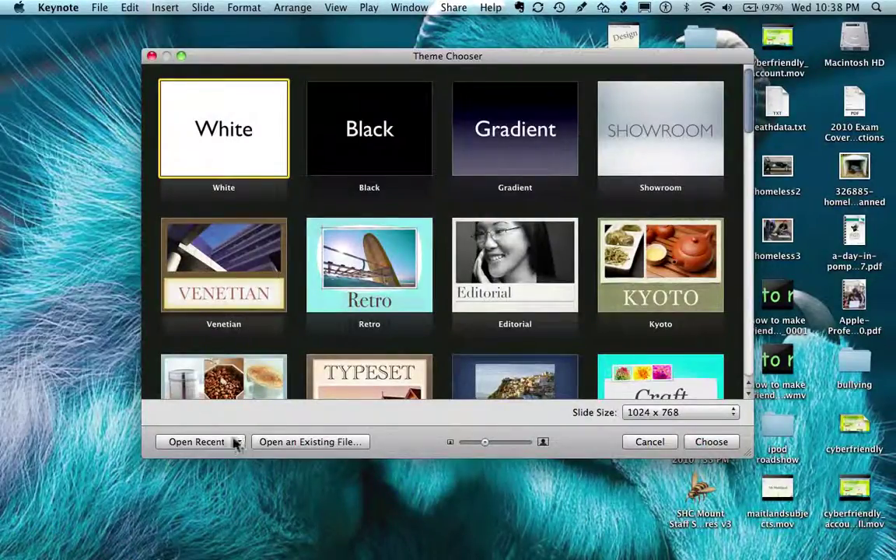
click(237, 441)
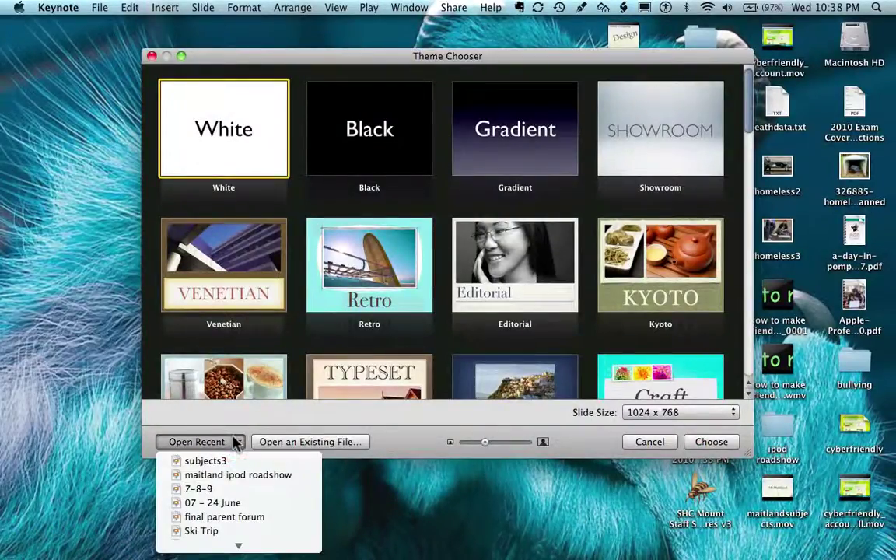
click(231, 477)
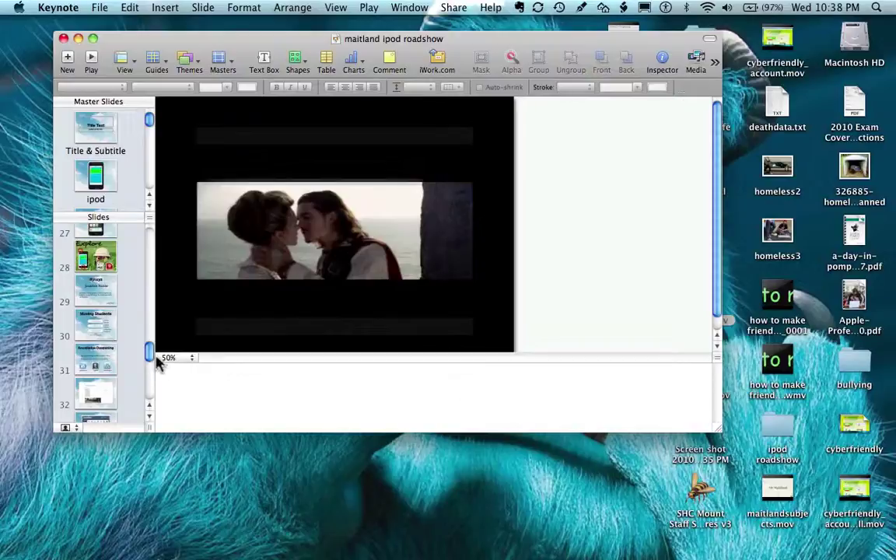
- Scroll the slide list down and select slide 37 with the iPod on a sky background
drag(150, 354, 147, 379)
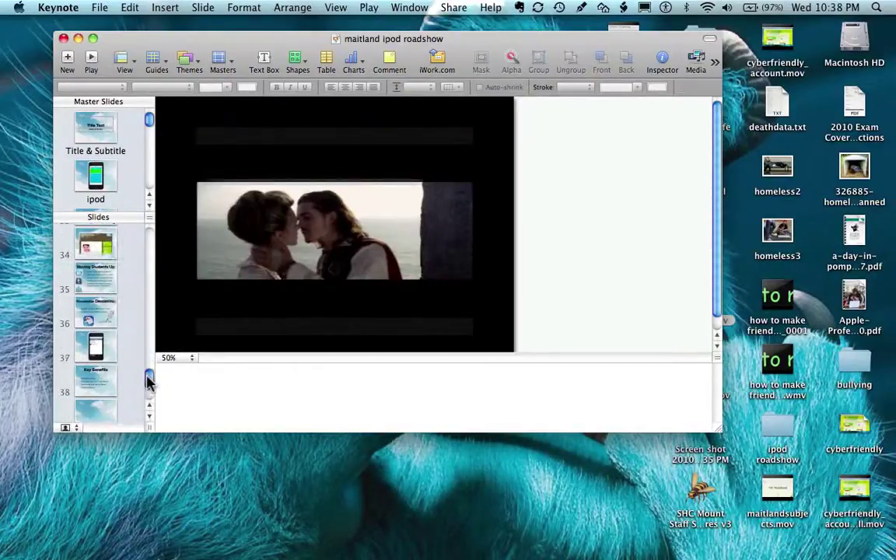
click(95, 350)
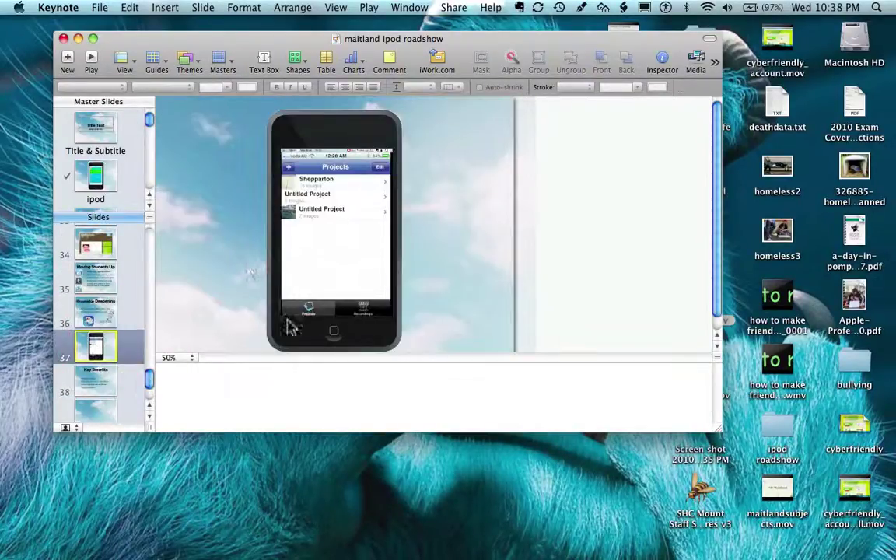
click(304, 336)
click(364, 327)
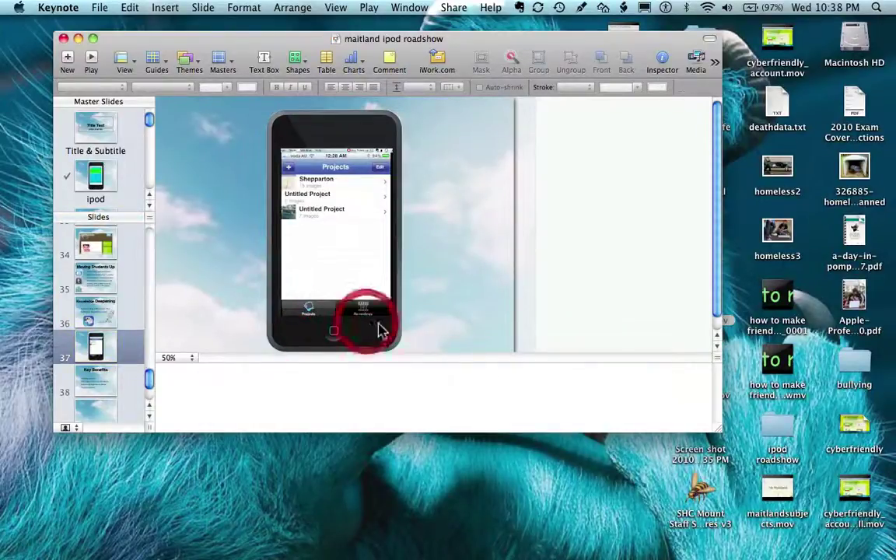
drag(377, 331, 401, 327)
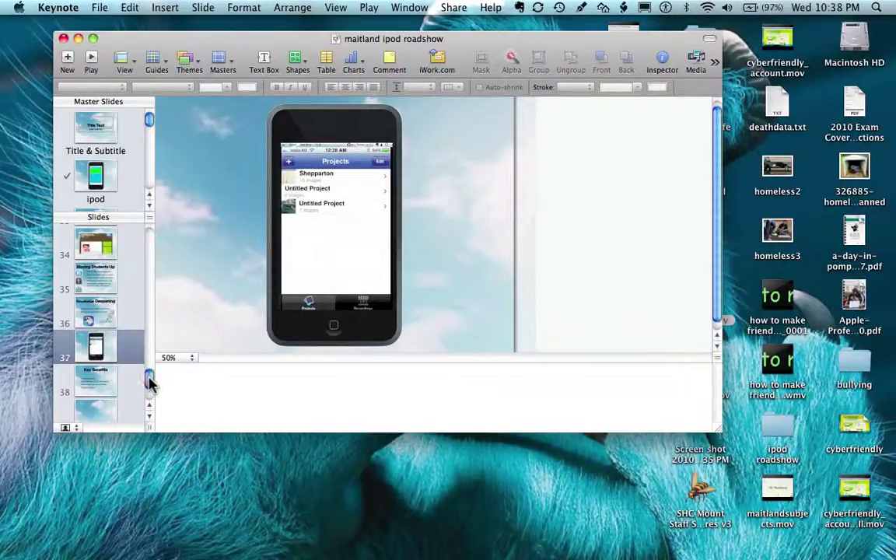
- Duplicate slide 37 and switch the iPod picture to the home screen
click(106, 359)
key(super+c)
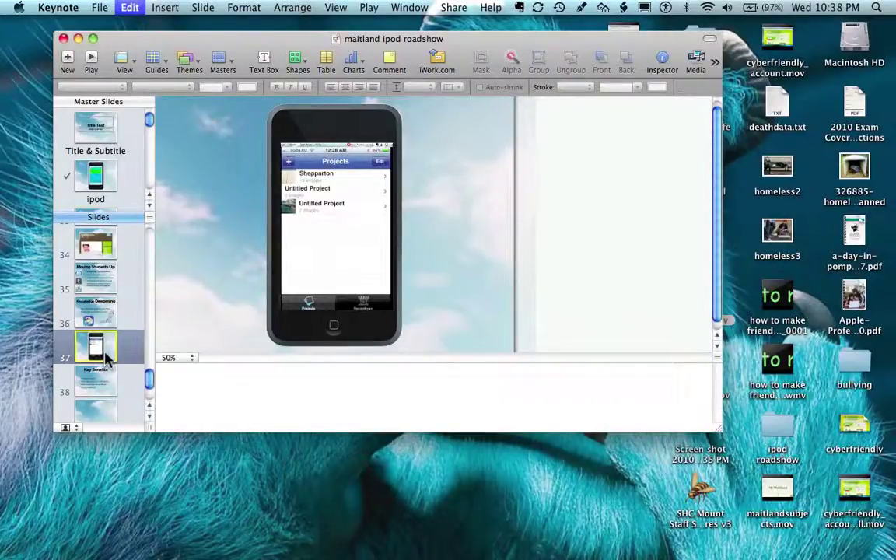
key(super+v)
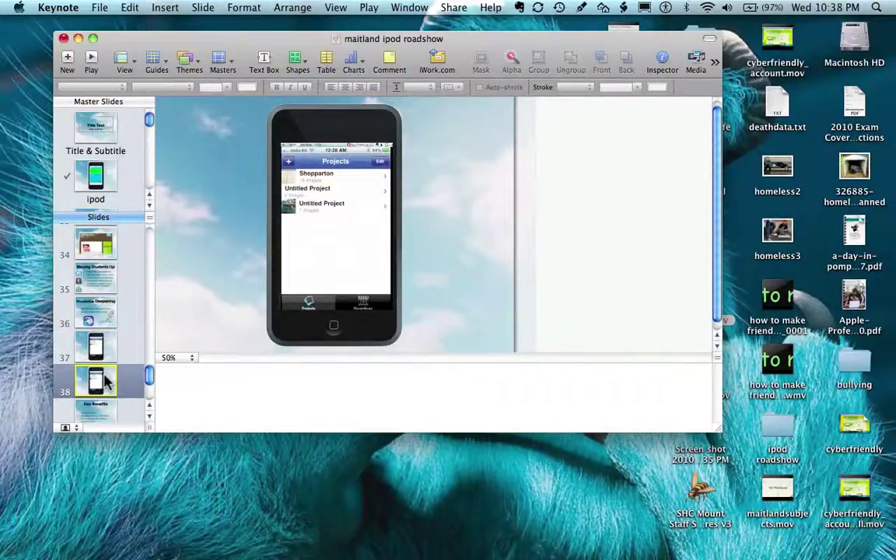
click(344, 209)
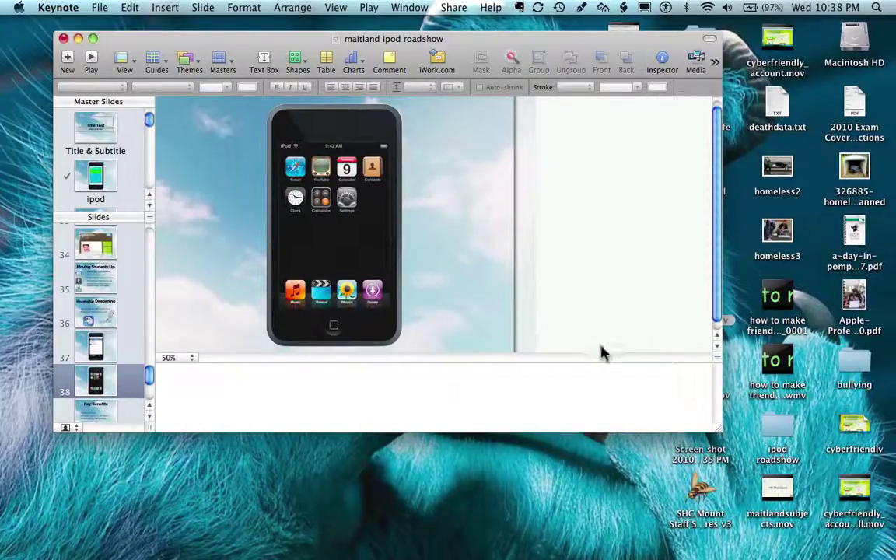
- Drag practice.m4v from the desktop onto the new slide and set the Inspector beside it
drag(586, 40, 536, 31)
drag(700, 294, 593, 266)
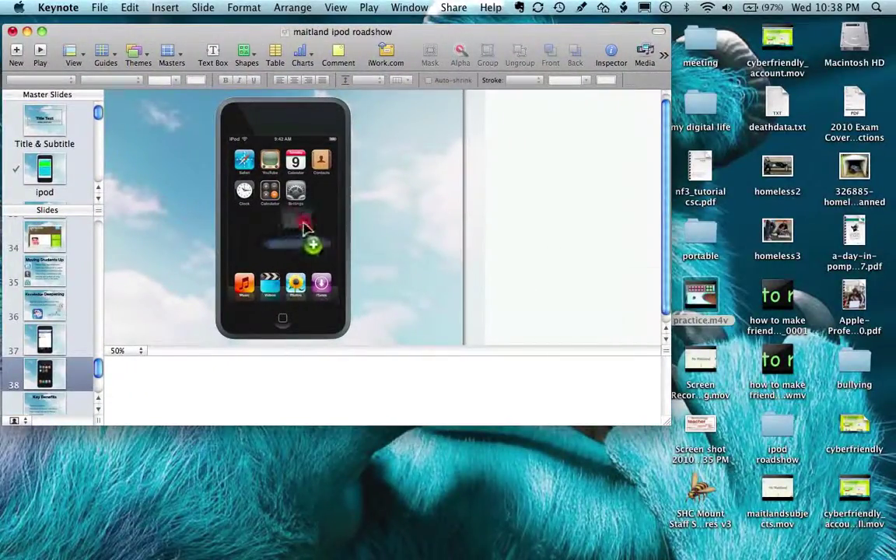
drag(303, 225, 305, 229)
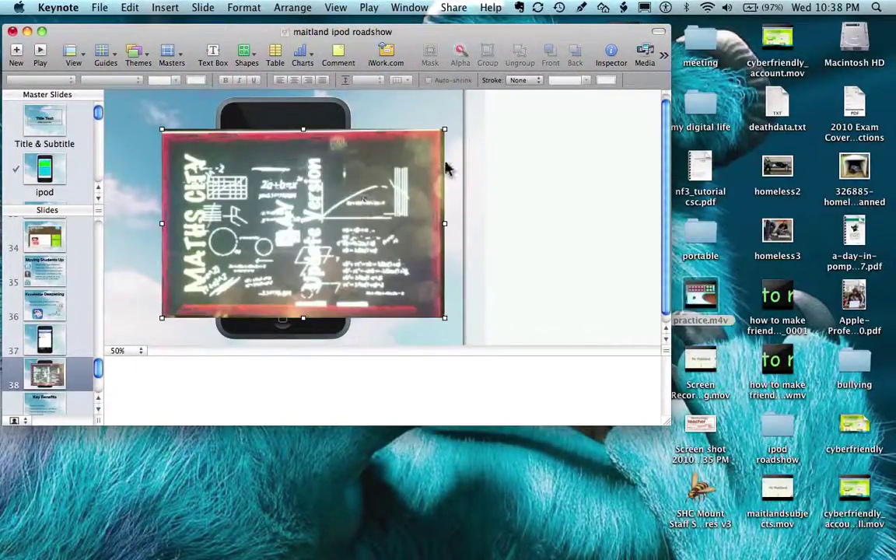
click(612, 53)
drag(725, 151, 619, 123)
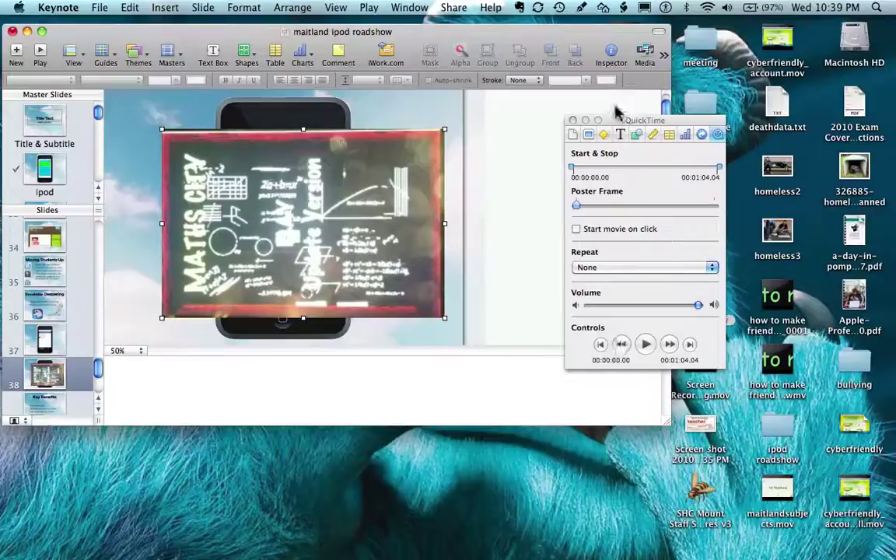
- In Metrics, set the movie's angle to 90°, then to 270° so it stands upright
click(652, 134)
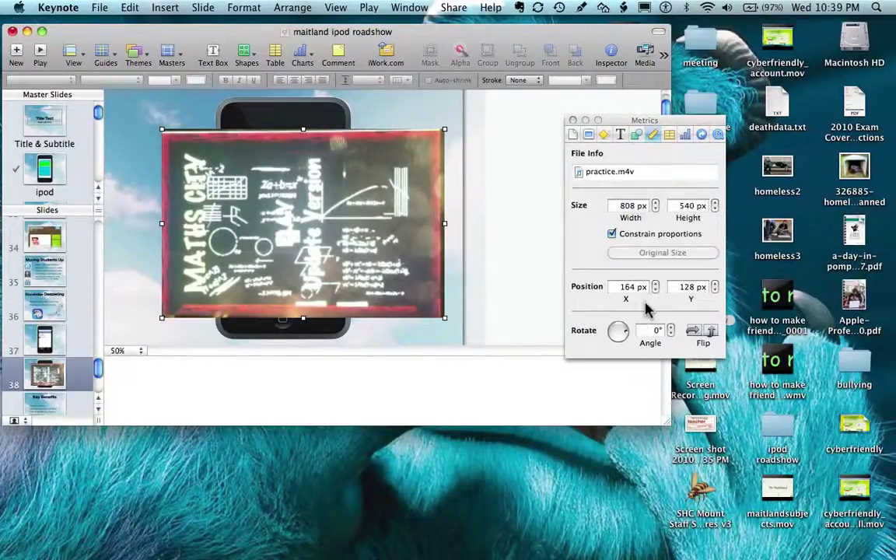
click(652, 332)
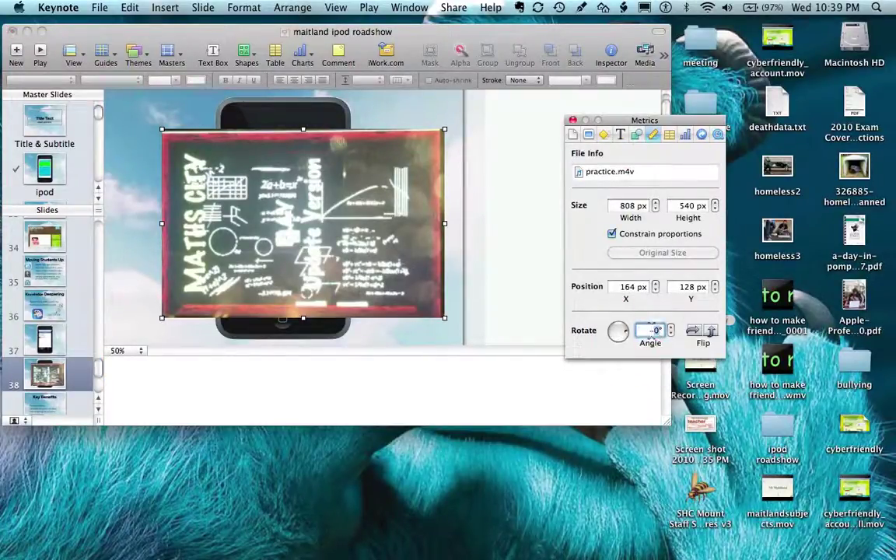
click(596, 310)
click(547, 272)
click(420, 348)
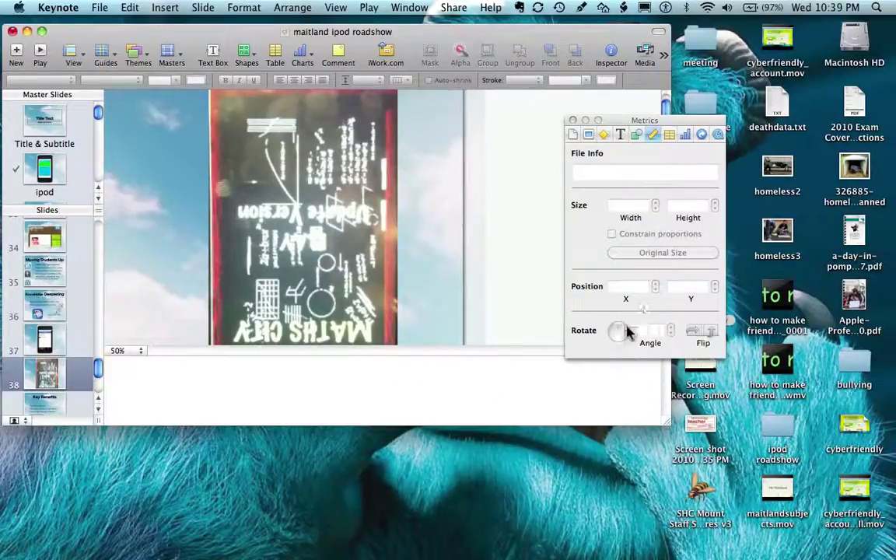
click(371, 237)
click(654, 331)
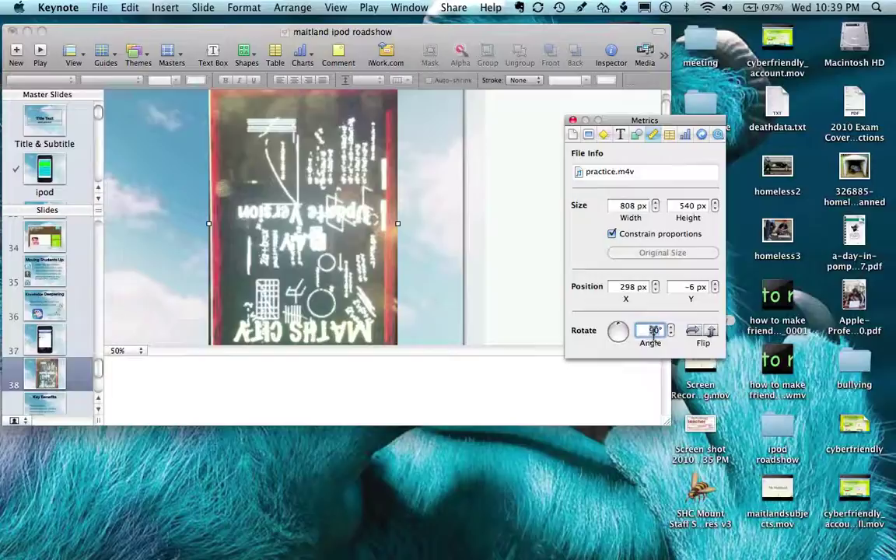
click(689, 287)
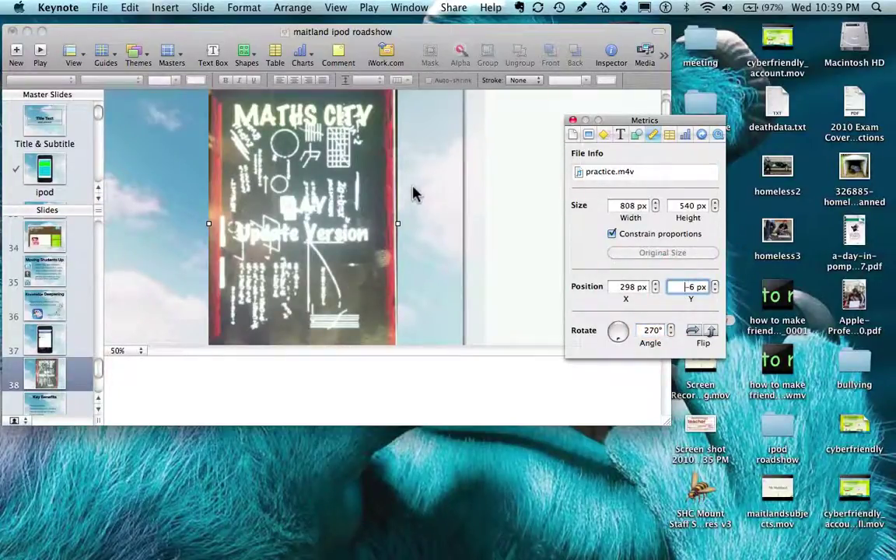
- Move the movie onto the iPod and resize it to 485 × 324 px, centred in its screen
key(Return)
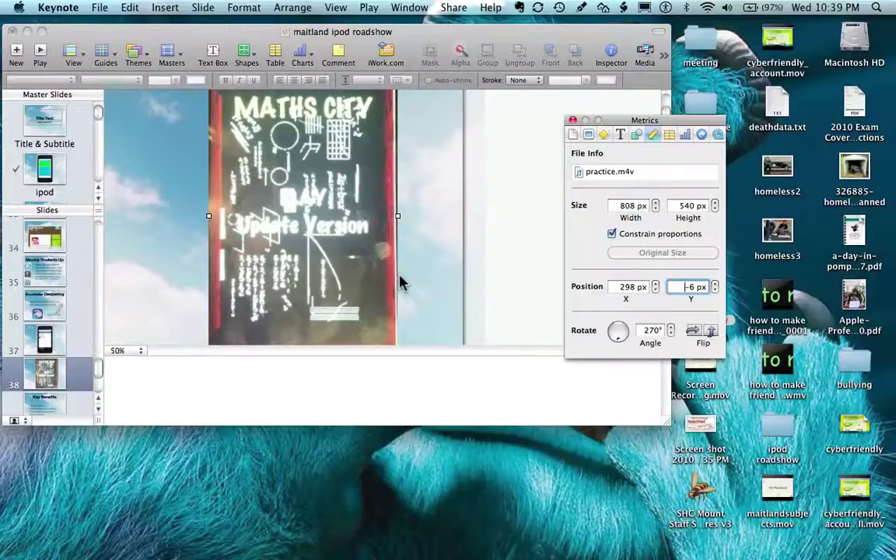
drag(372, 140, 368, 208)
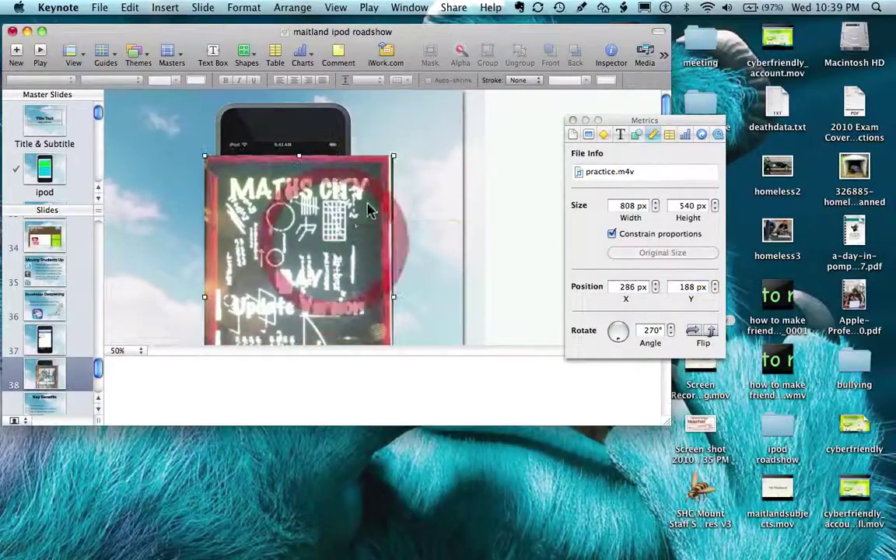
drag(395, 154, 297, 158)
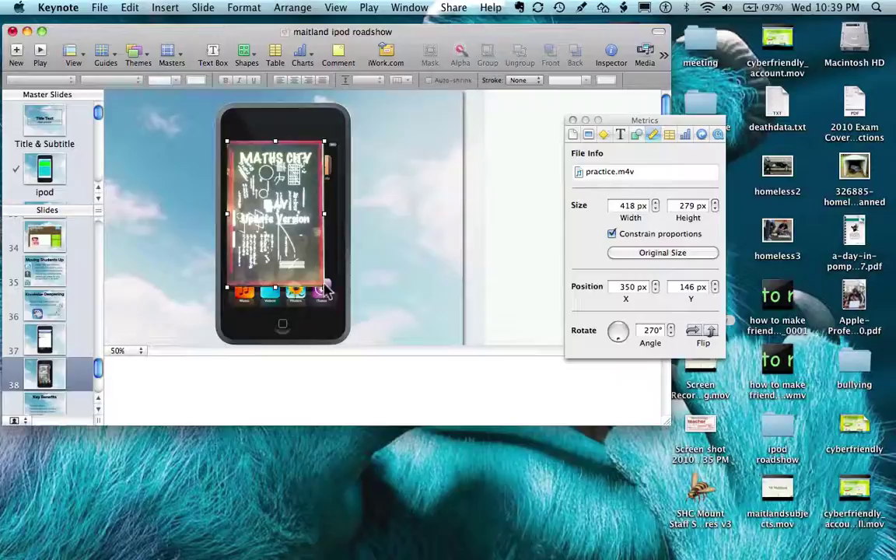
drag(325, 286, 339, 295)
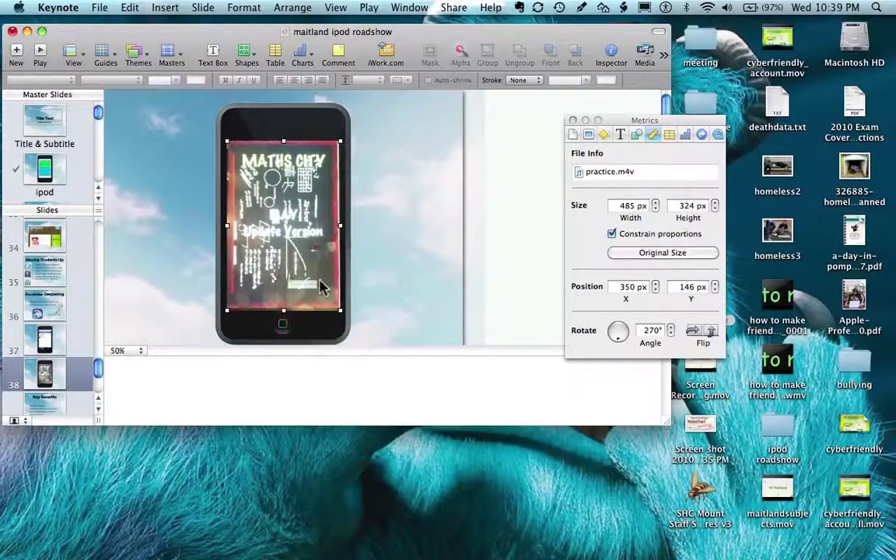
drag(290, 261, 293, 259)
click(398, 240)
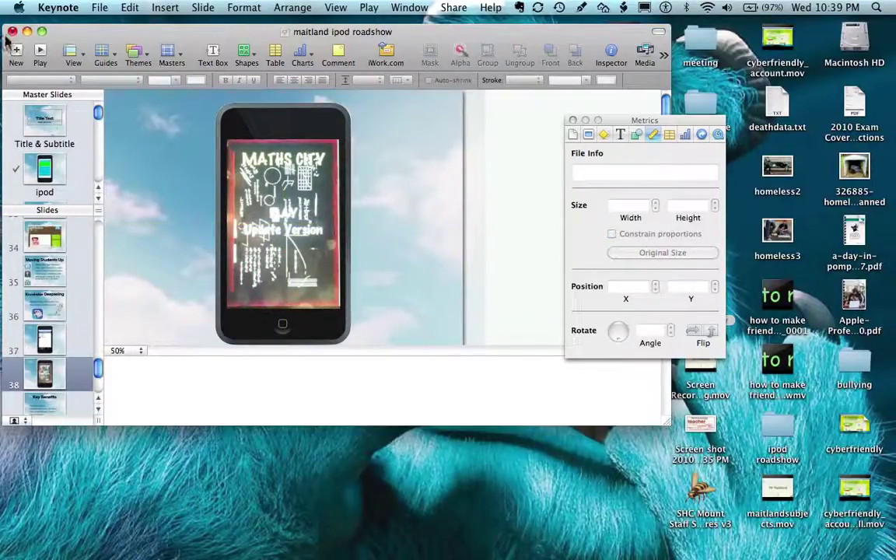
- Play the slideshow to watch the game video run inside the iPod on the sky slide
click(41, 52)
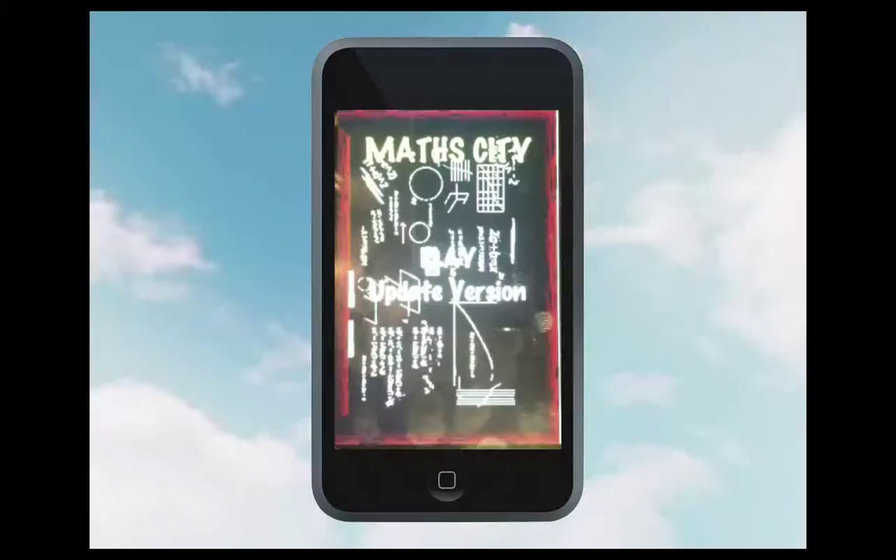